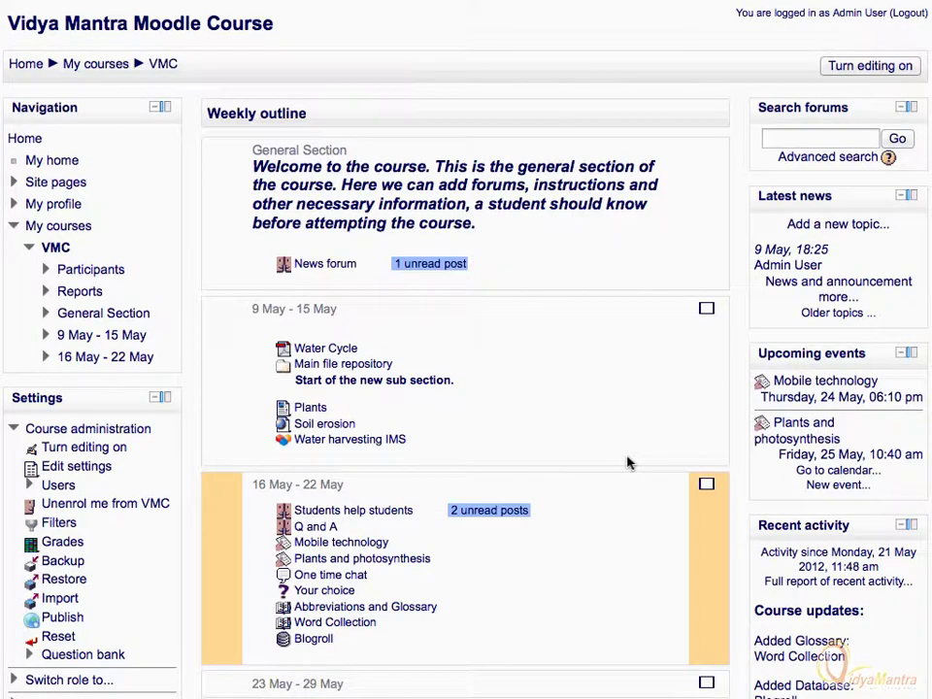
Open the Blogroll database activity listed in the 16–22 May week
click(313, 639)
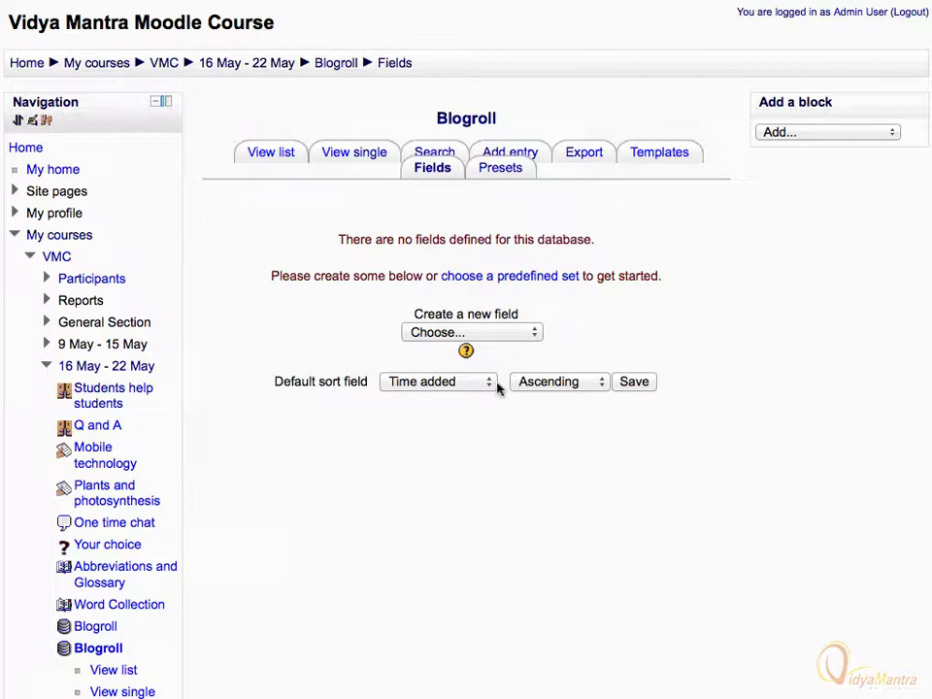
Create a Text field named Author with description 'Write the author name'
click(534, 334)
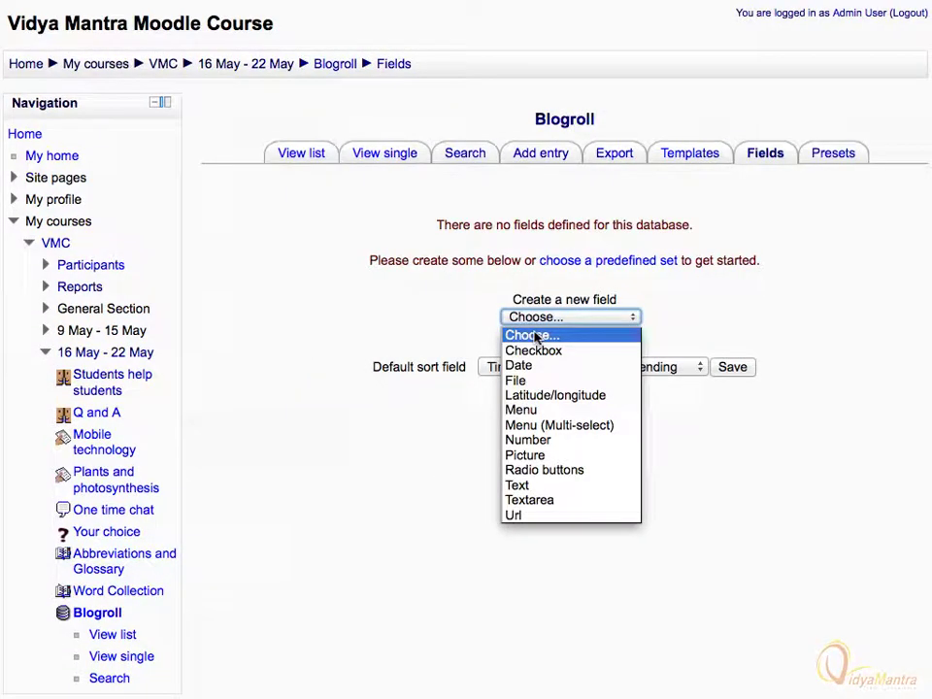
click(522, 490)
click(434, 286)
text(Author)
key(Tab)
text(Write the author name)
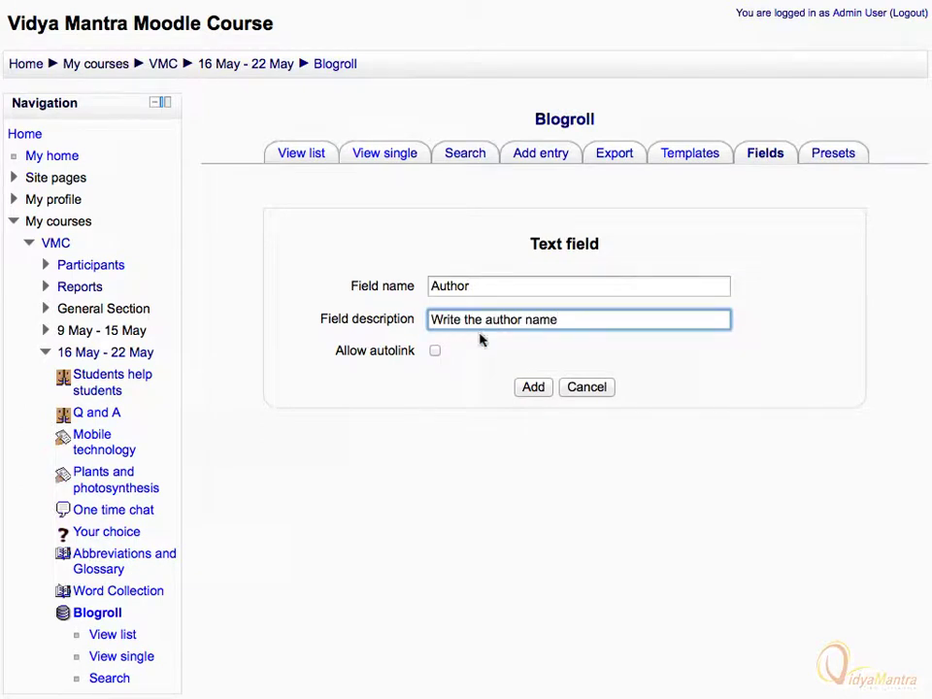
click(532, 387)
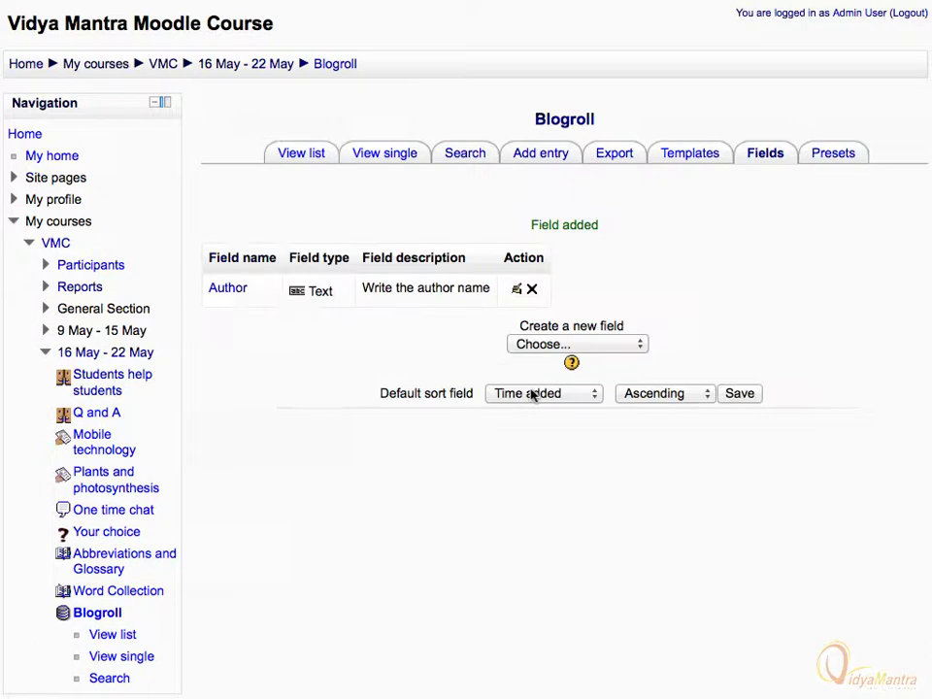
Create a Textarea field named Blog name with description 'Write the name for the blog'
click(638, 346)
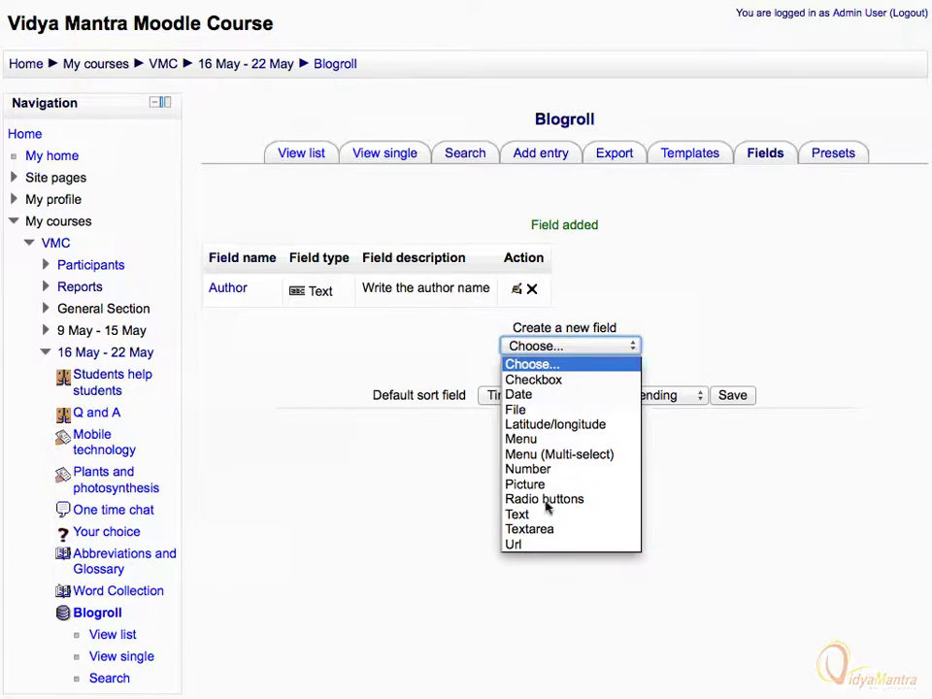
click(530, 530)
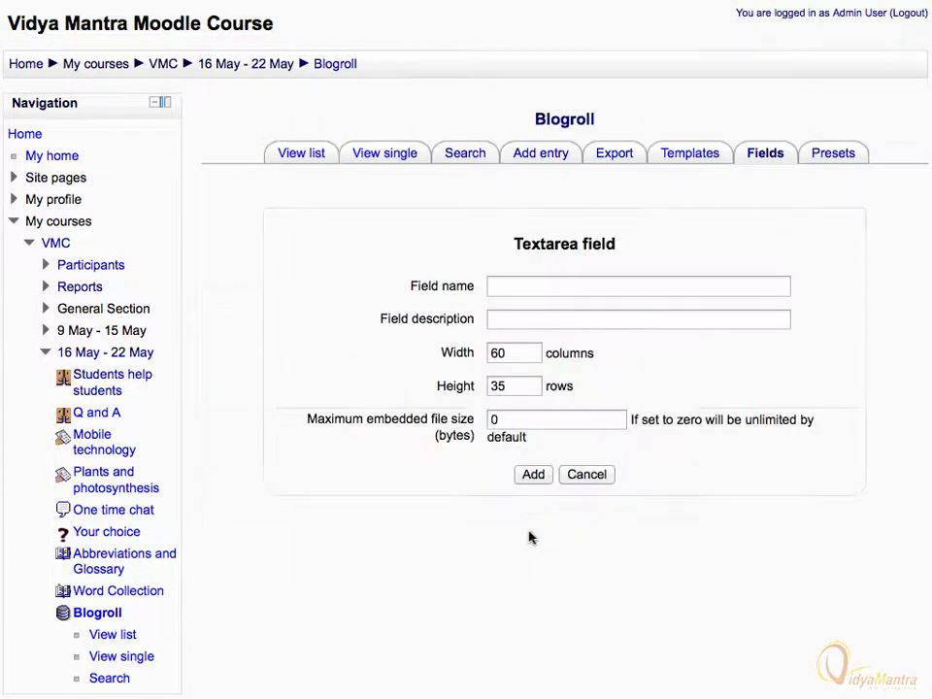
click(491, 286)
text(Blog name)
key(Tab)
text(W)
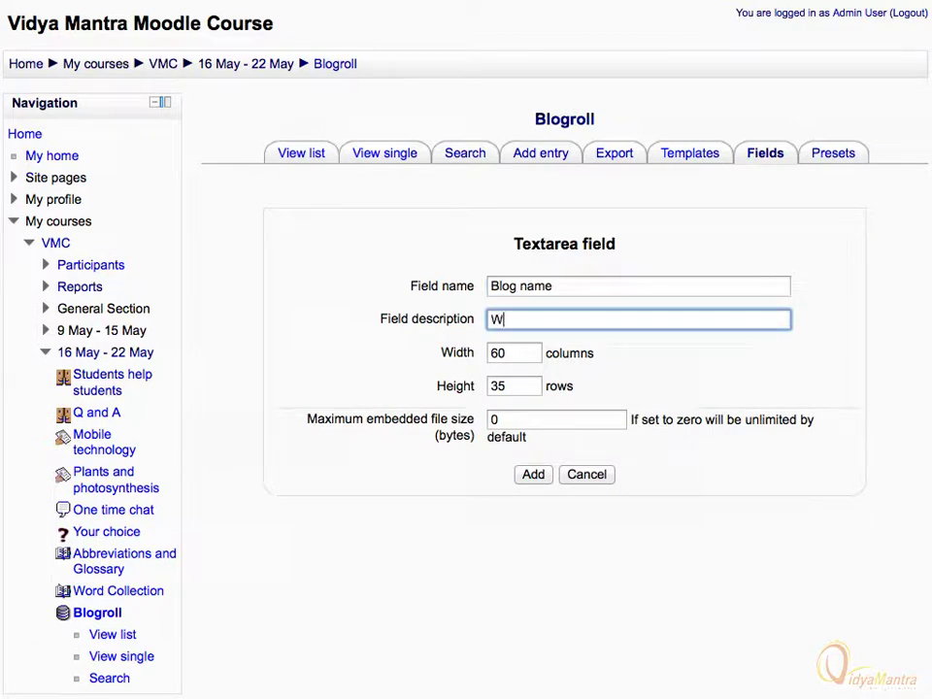
text(rite the name for the blog)
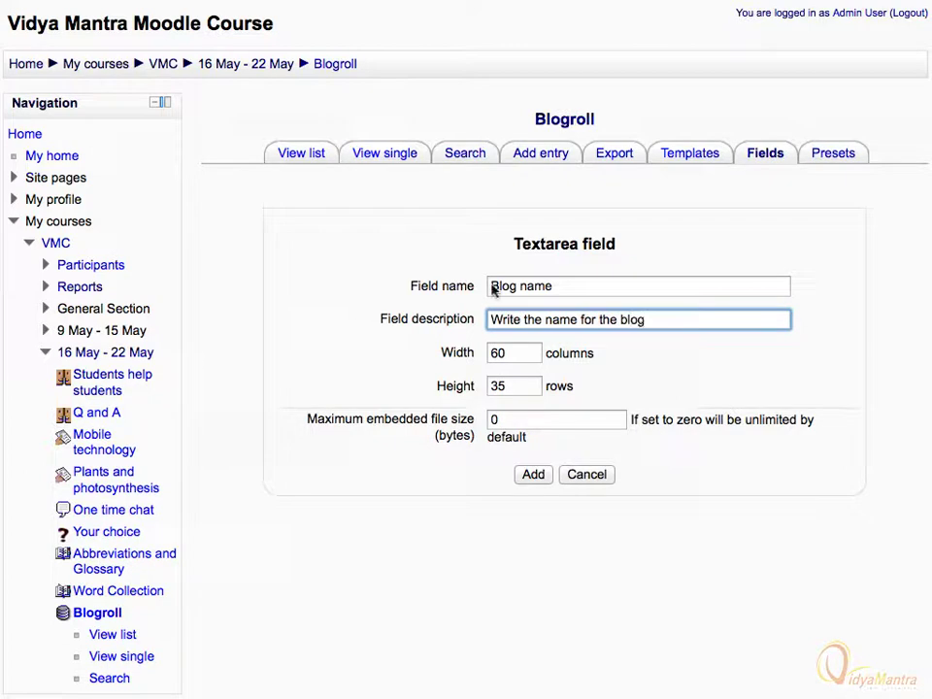
click(534, 476)
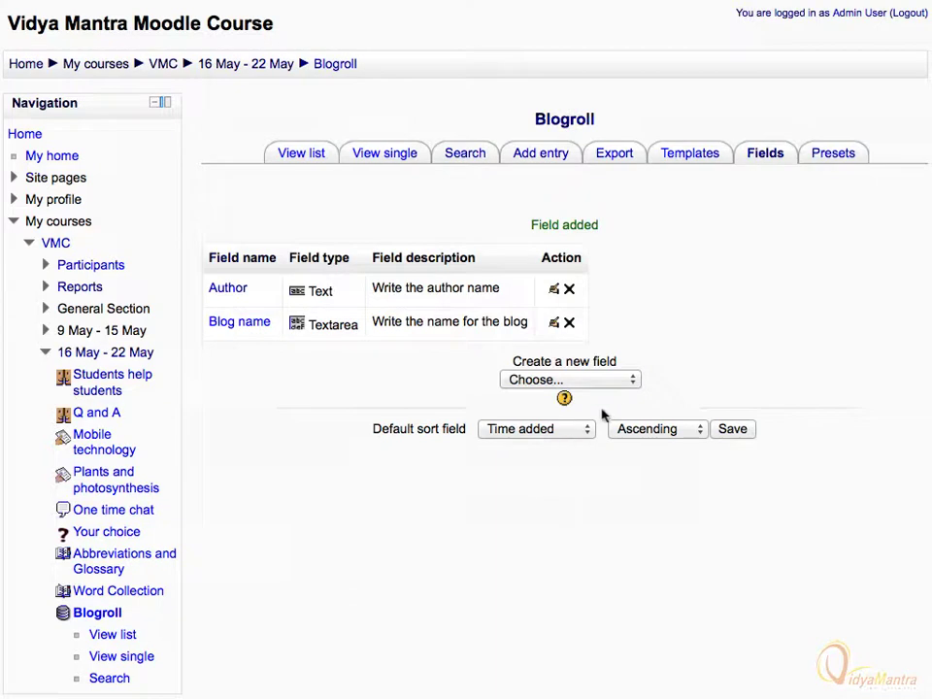
Create a Url field named URL, described 'Copy and paste the URL', with autolinking enabled
click(634, 384)
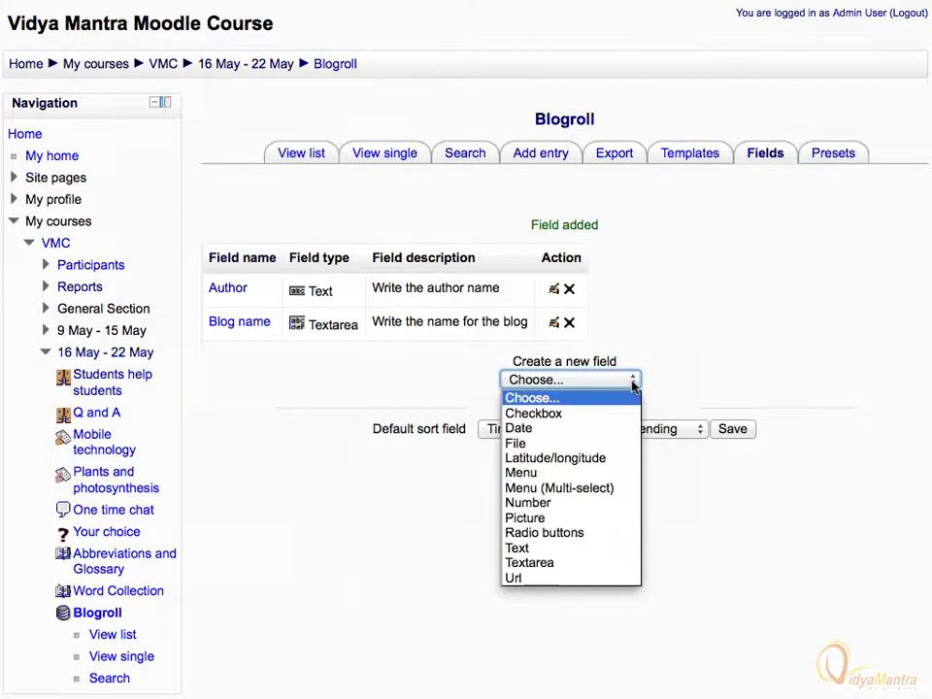
click(513, 578)
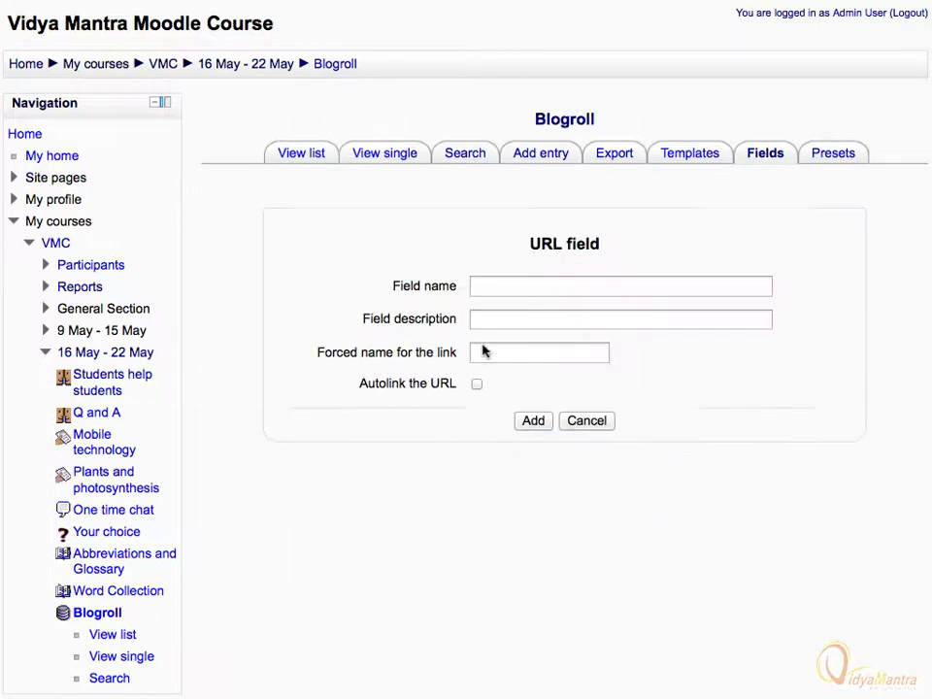
click(474, 286)
text(URL)
key(Tab)
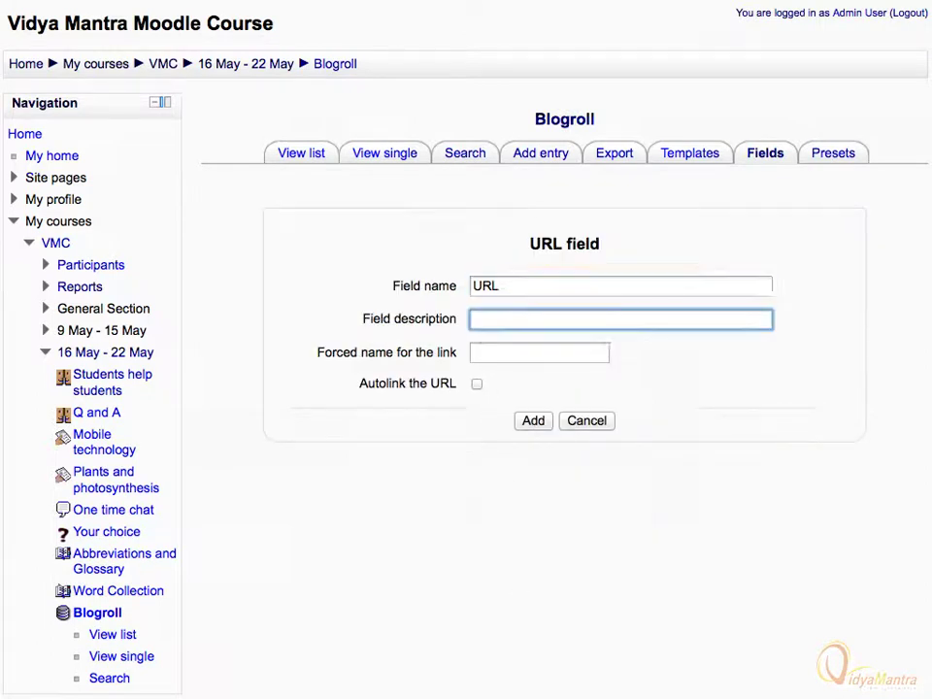
text(Copy and paste the URL)
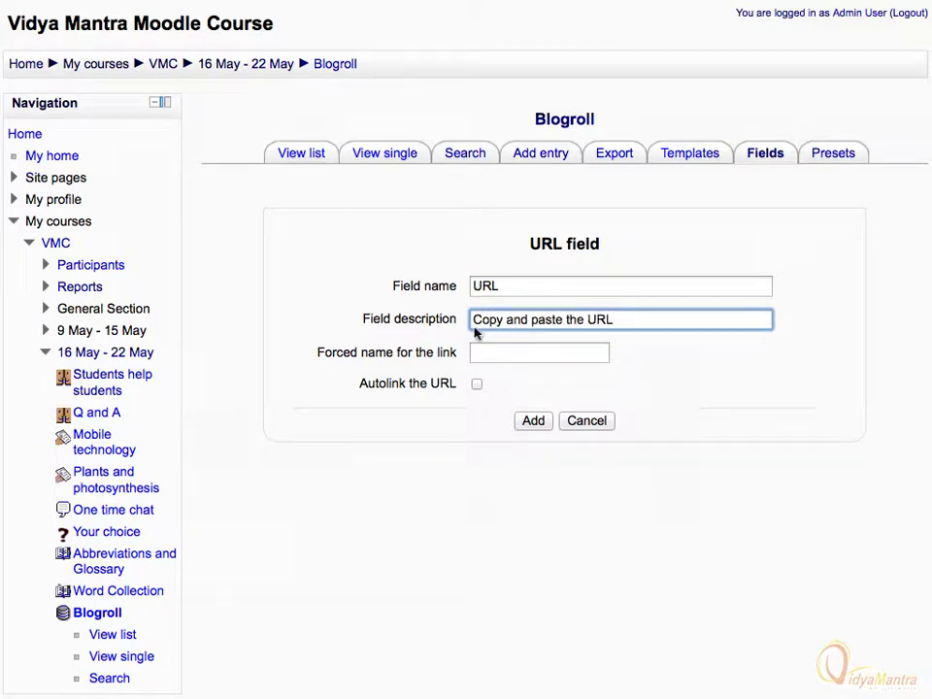
click(475, 385)
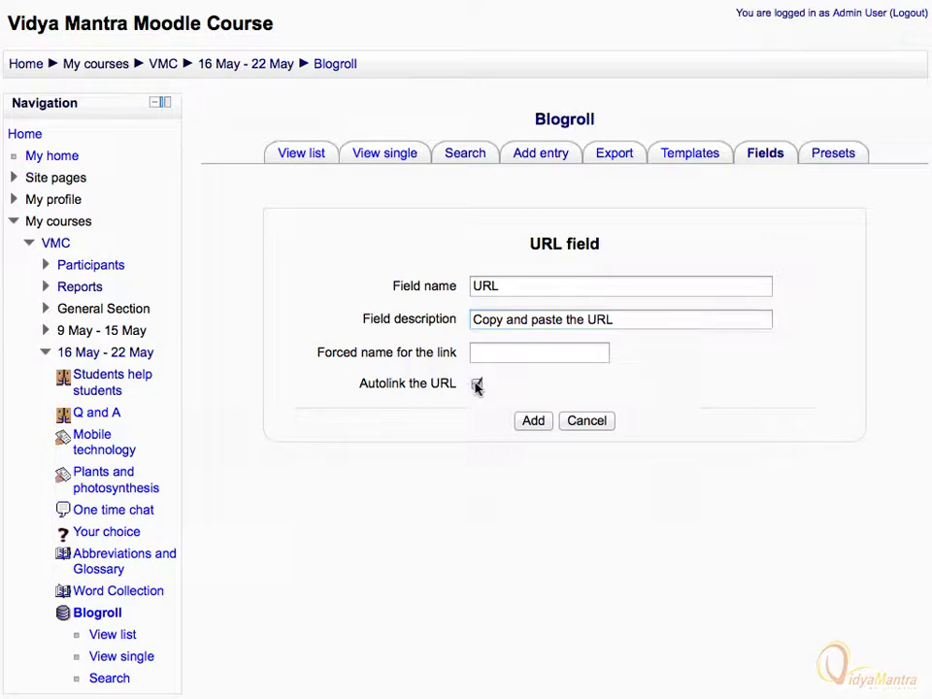
click(530, 422)
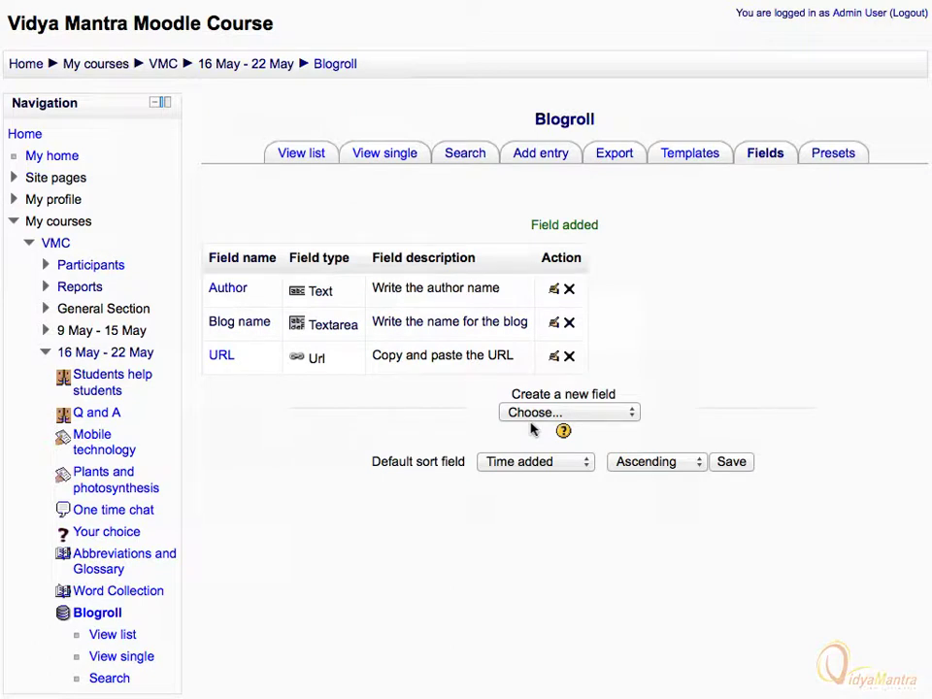
click(629, 413)
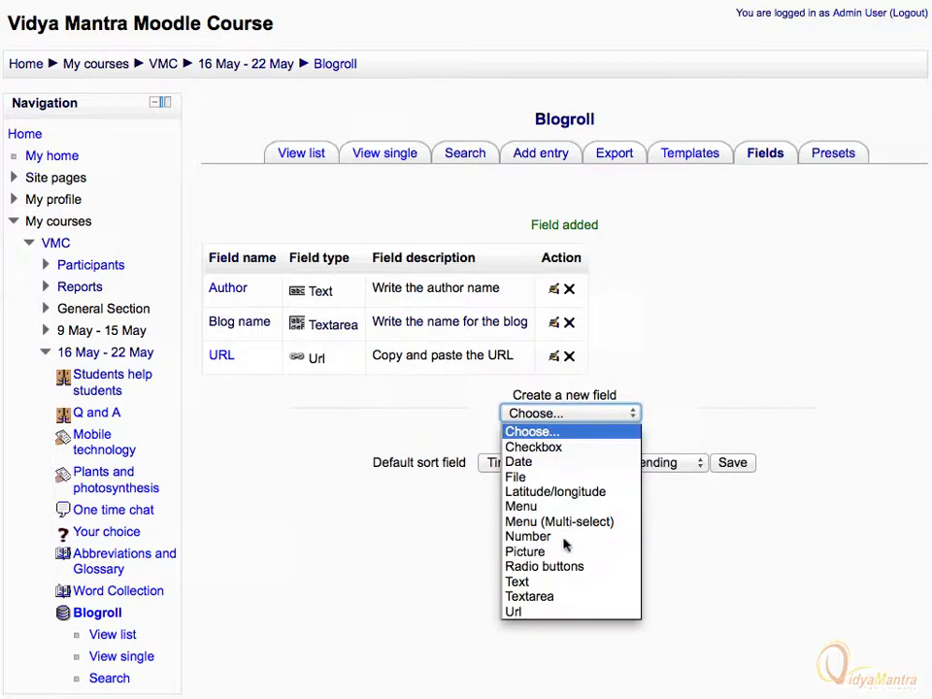
Create Radio buttons field Language, 'Choose your blog language', with options English, French, German, others
click(555, 566)
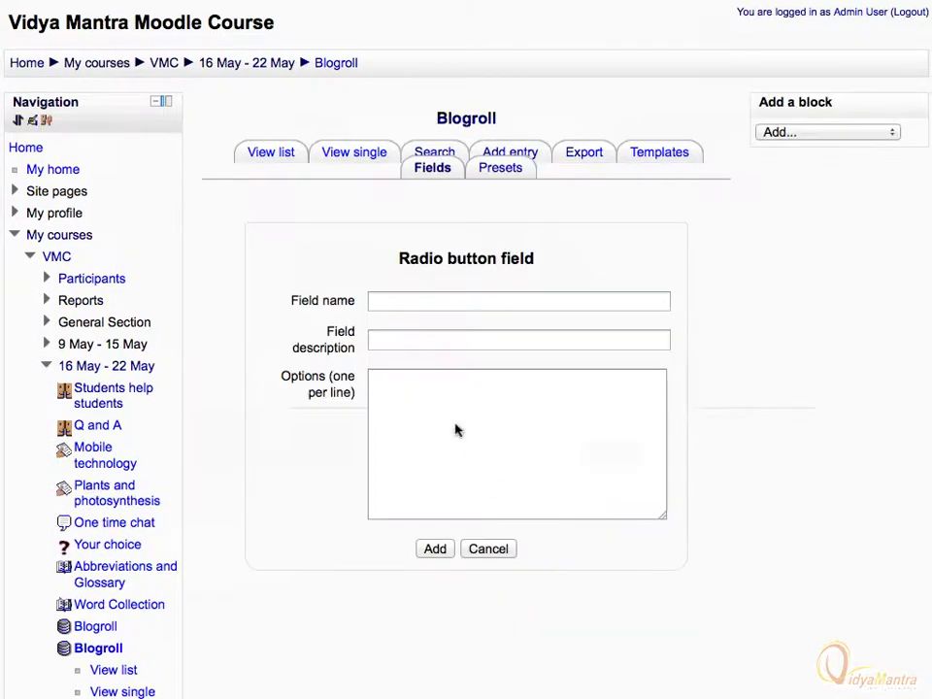
click(377, 302)
text(Language)
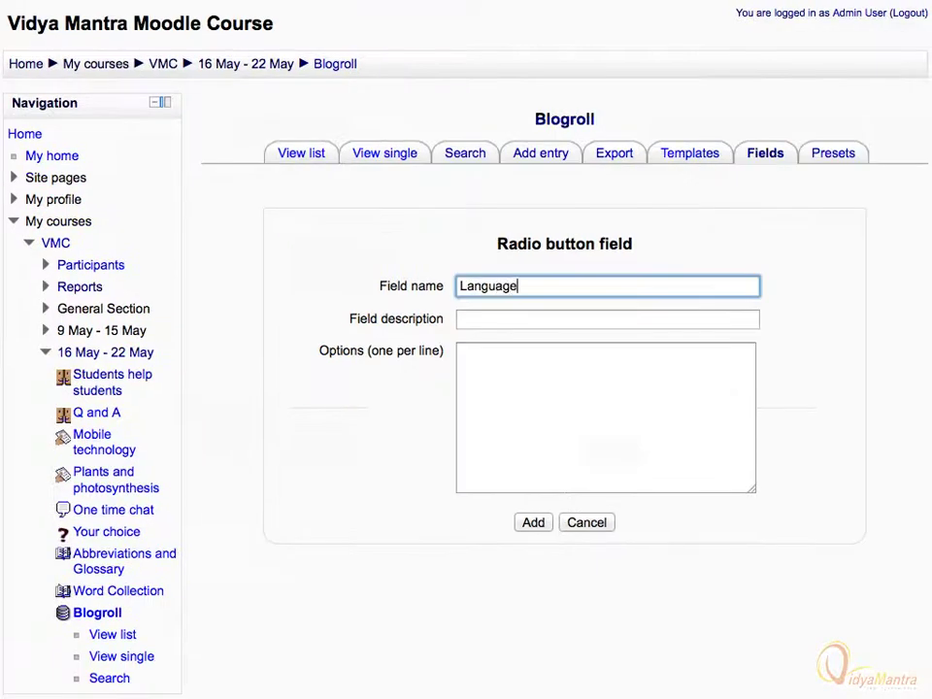
key(Tab)
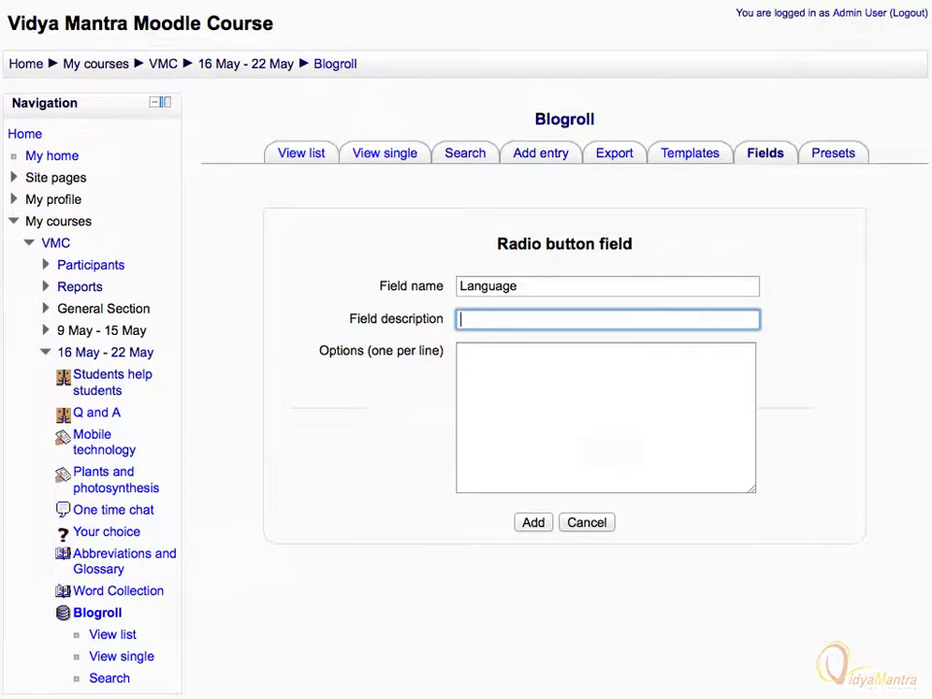
text(Choose your blog language)
key(Tab)
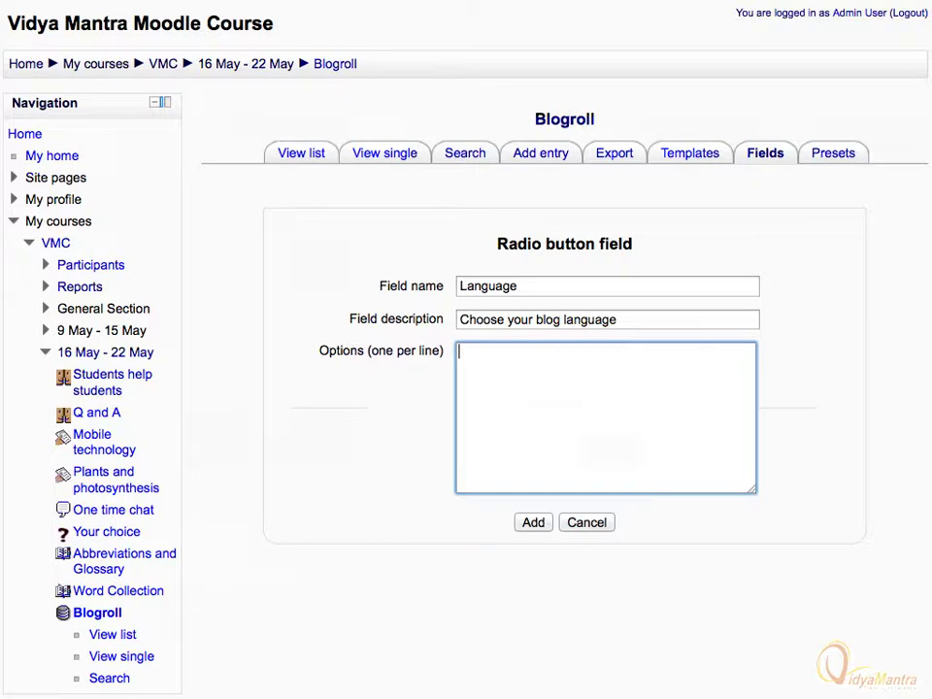
text(English French German others)
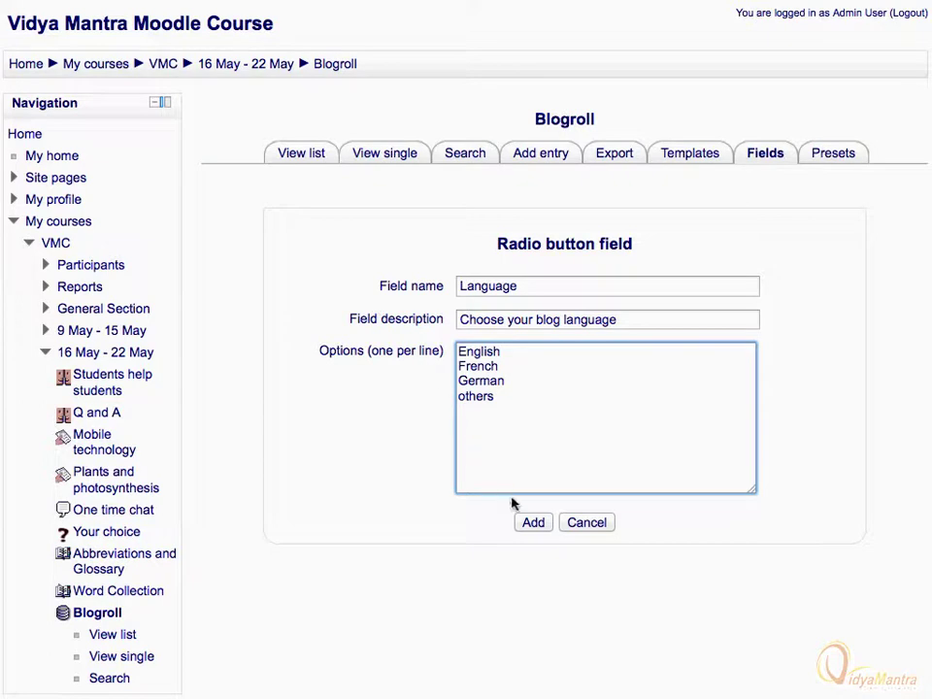
click(533, 524)
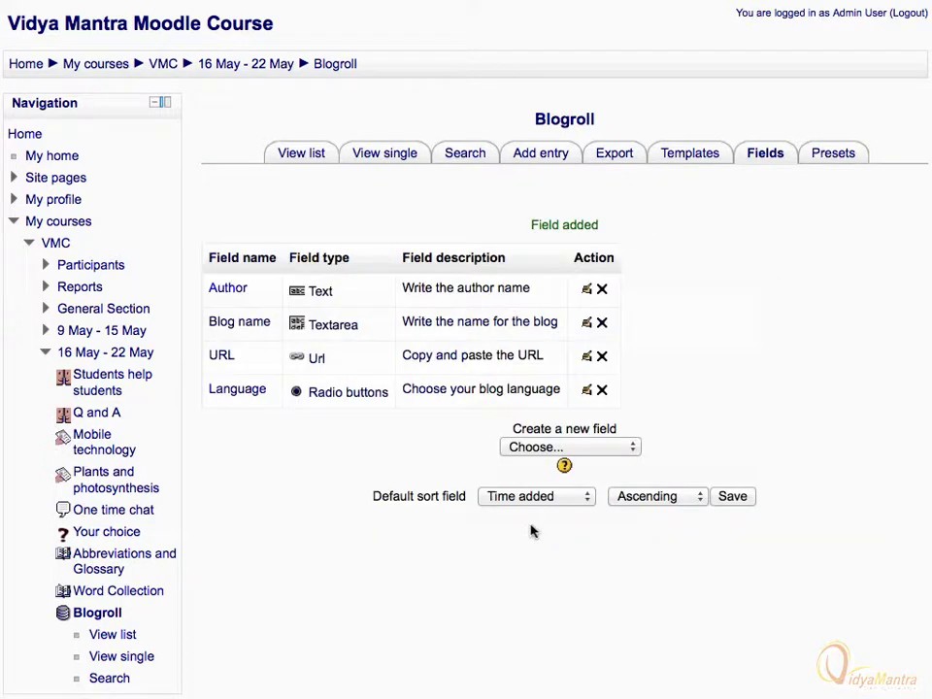
Bold the Author, Blog name, URL and Language labels in the single template and save it
click(691, 155)
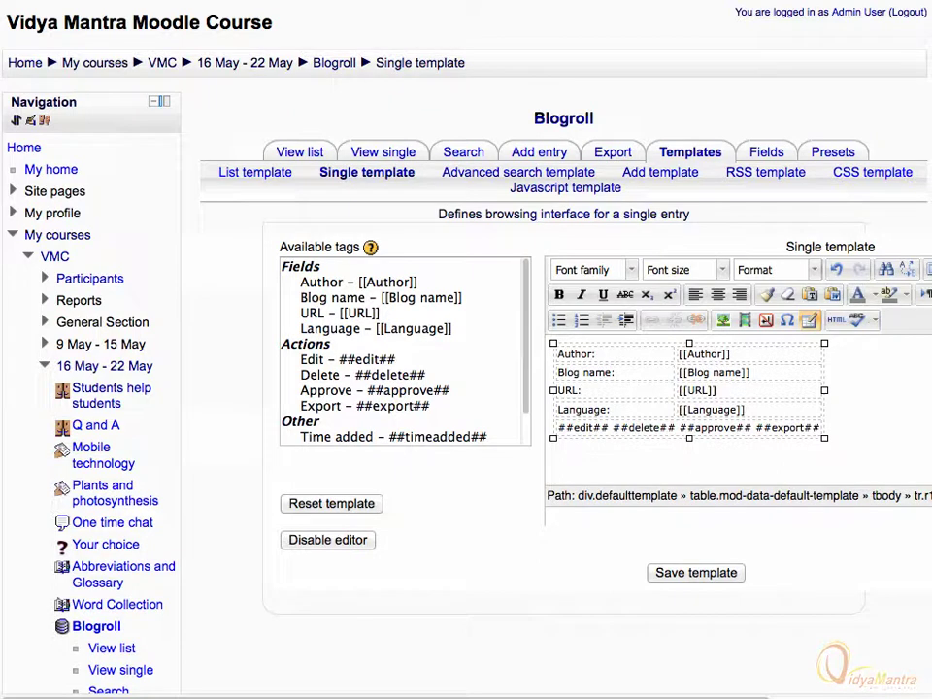
drag(558, 355, 620, 411)
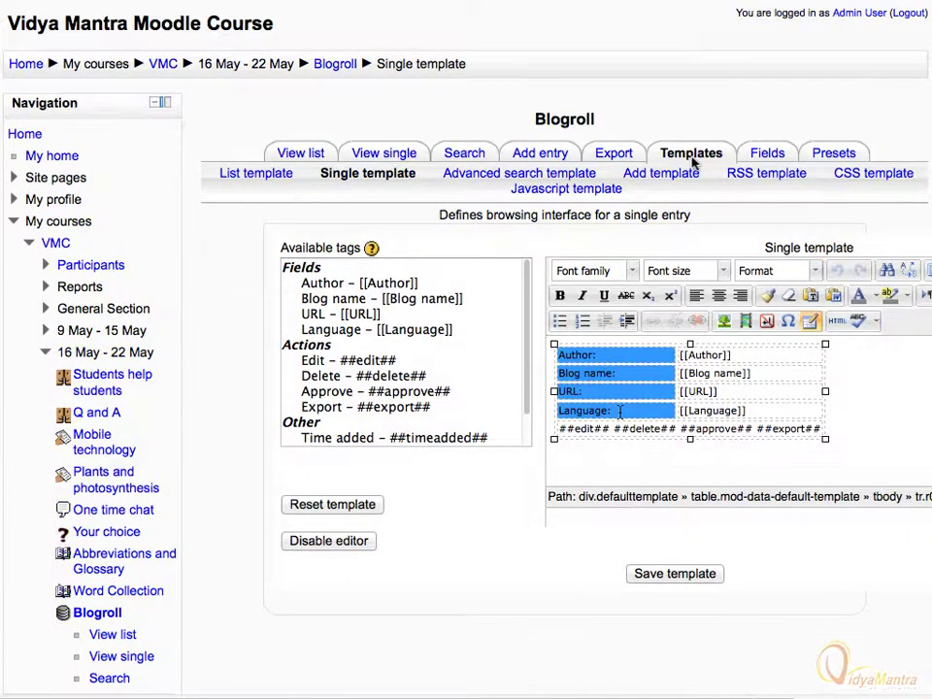
click(559, 296)
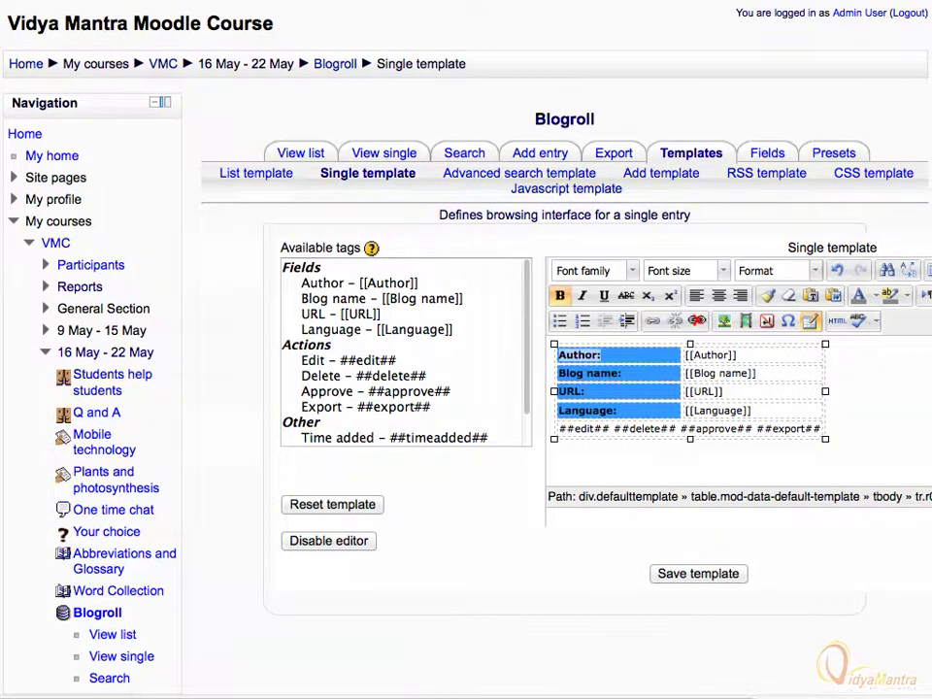
click(713, 575)
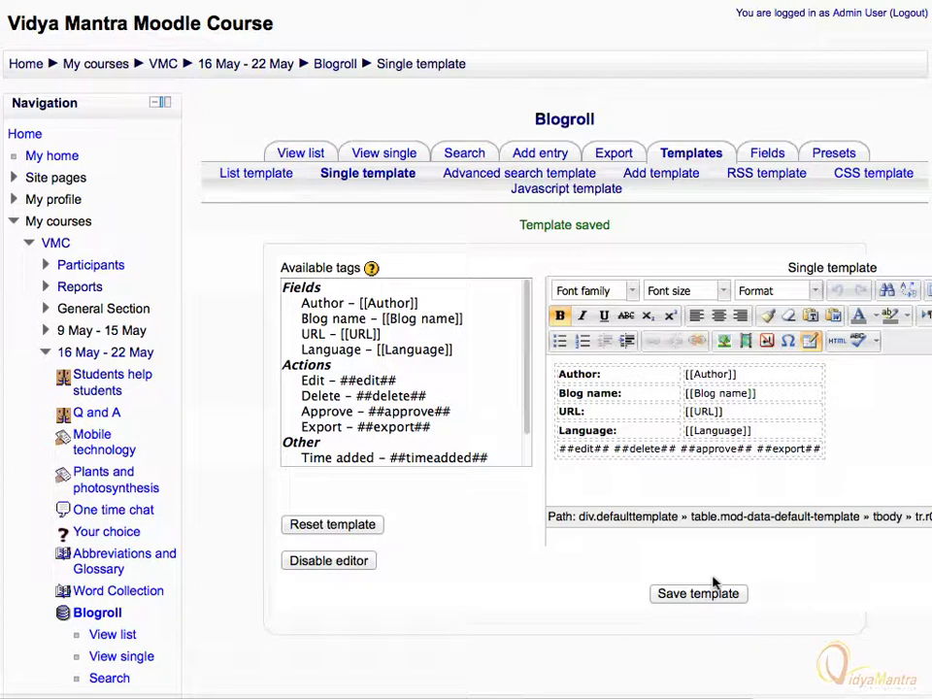
click(529, 152)
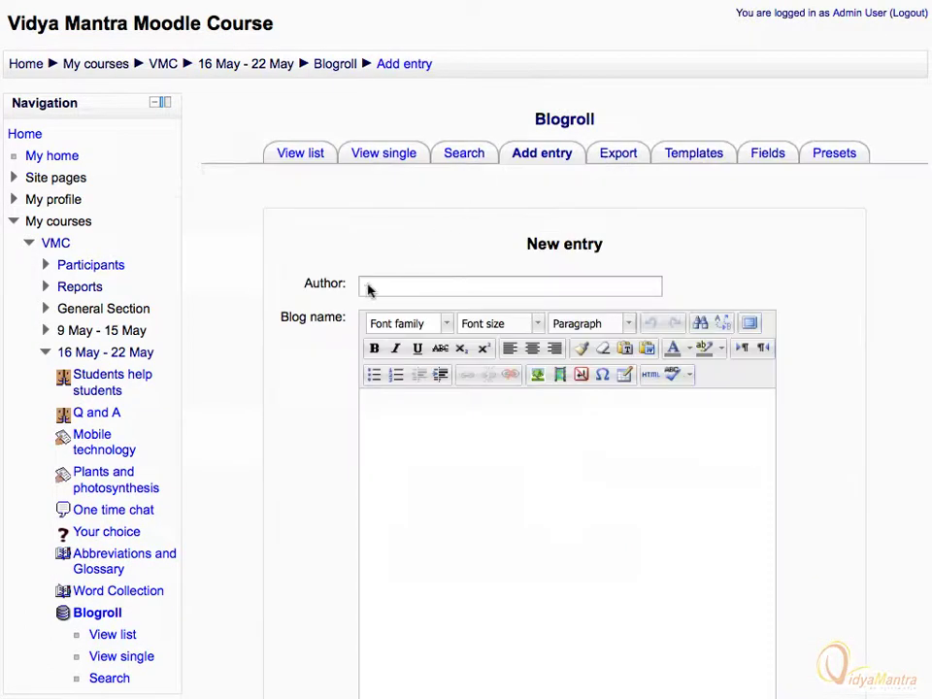
Enter the author's name, the HD Super AMOLED article title and link, choose English, and save
click(368, 287)
text(Richard Lai)
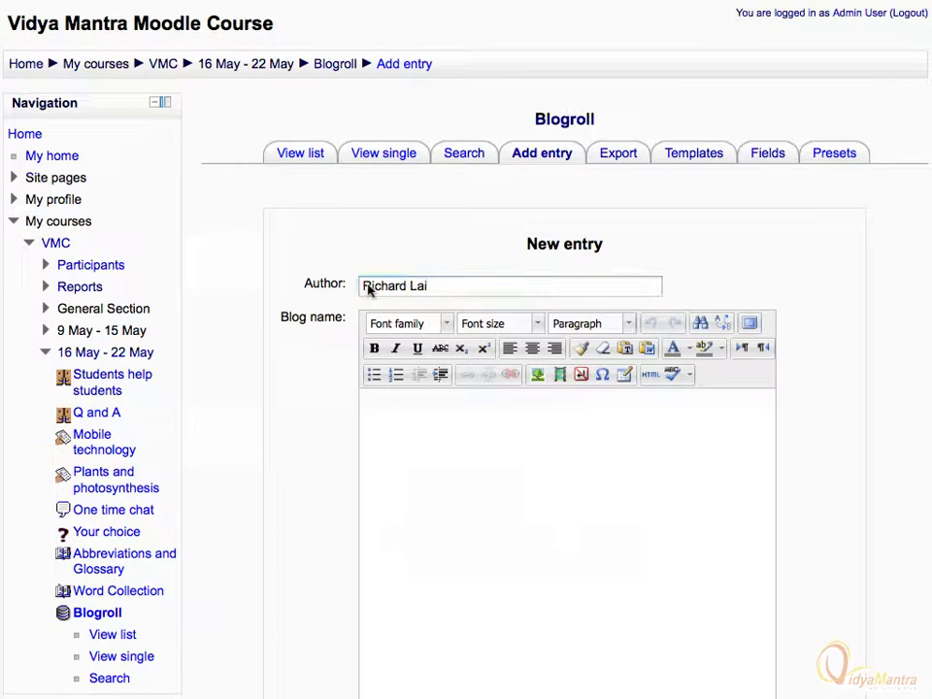
click(368, 402)
text(Under the microscope: Samsung Galaxy S III's HD Super AMOLED display)
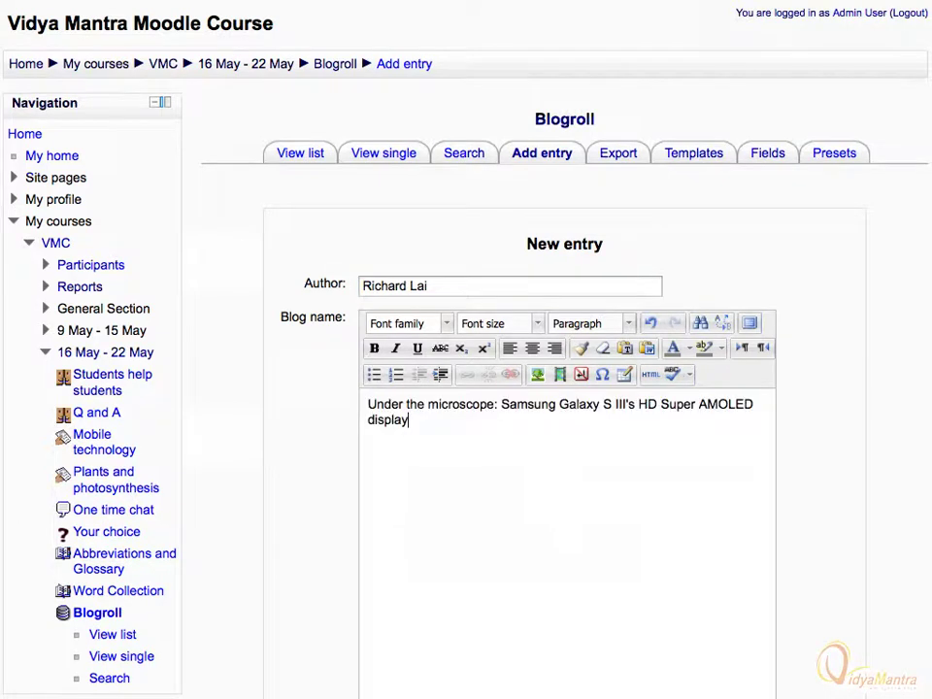
scroll(369, 404, down, 5)
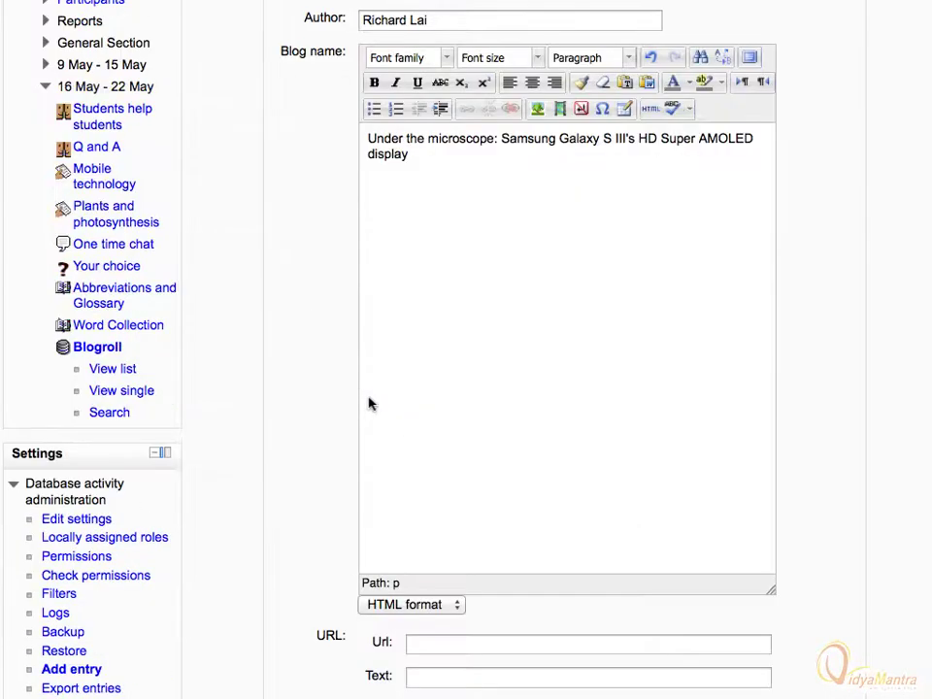
scroll(369, 404, down, 4)
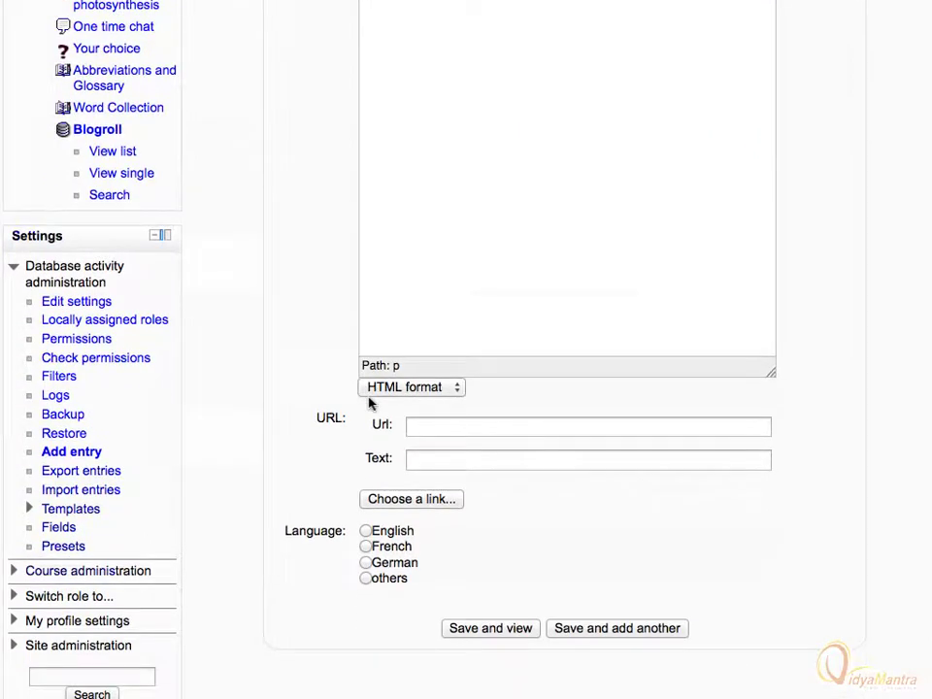
click(412, 430)
key(super+v)
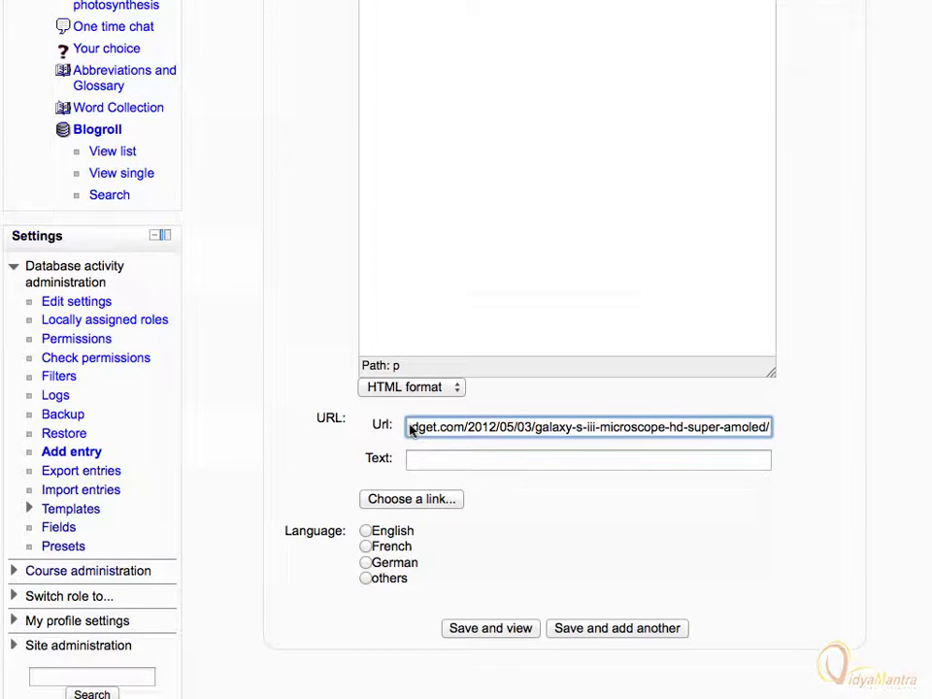
click(366, 532)
click(470, 633)
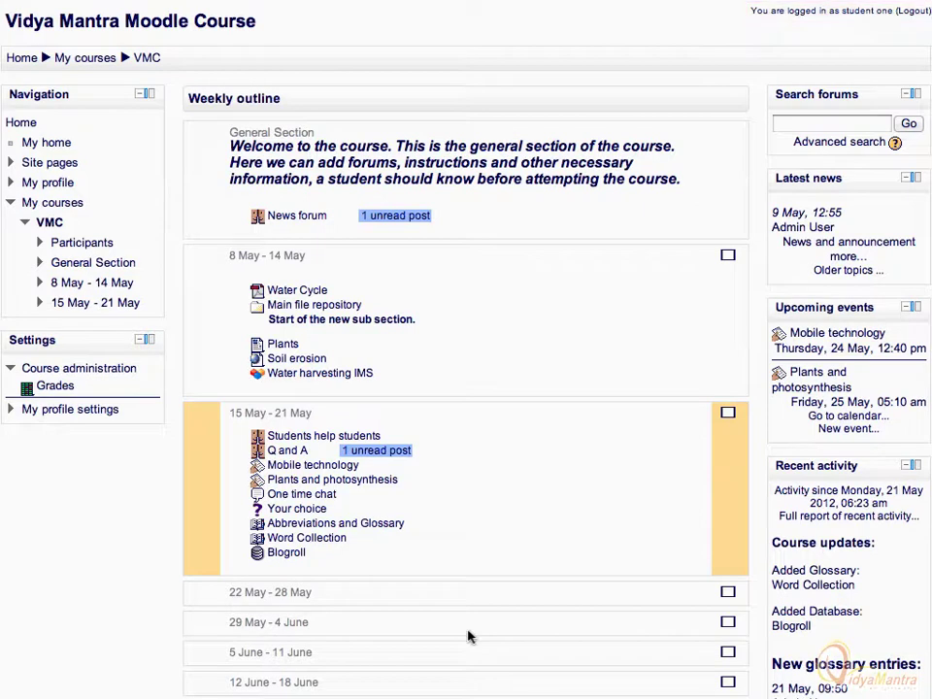
As the student, open Blogroll from the course outline
click(281, 552)
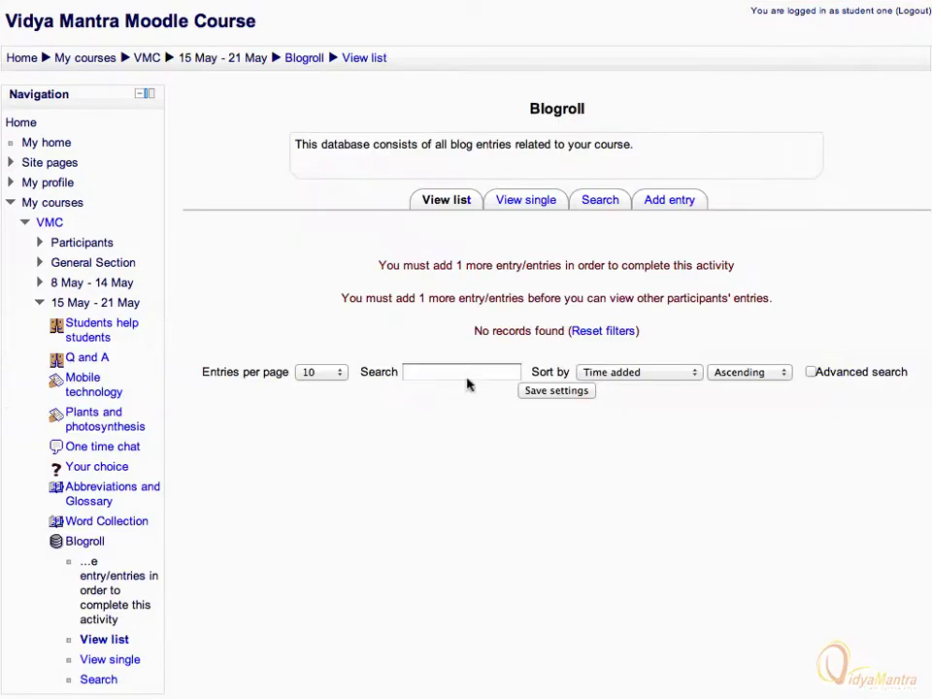
Add an entry with the author's name, the preview hands-on article title and link, English, and save
click(657, 207)
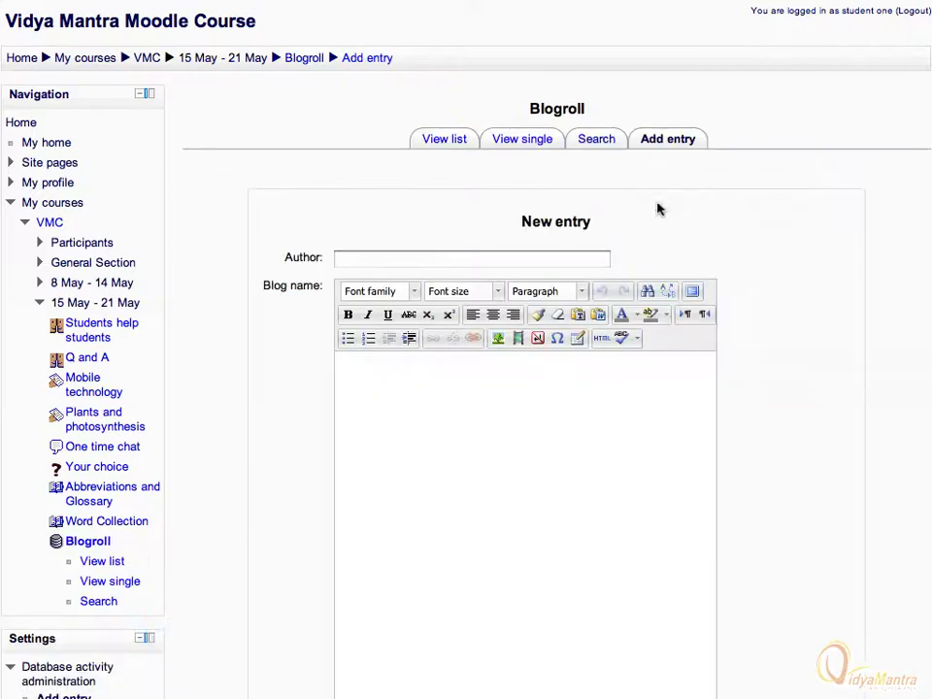
click(339, 257)
text(Mat Smith)
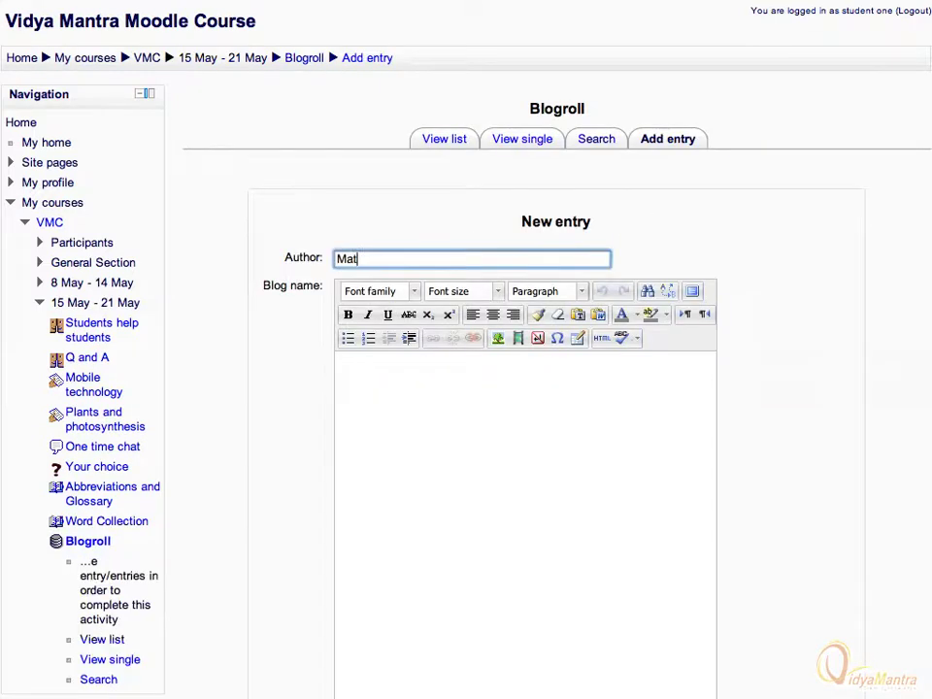
click(342, 366)
text(Samsung Galaxy S III preview: hands-on with the next Android superphone)
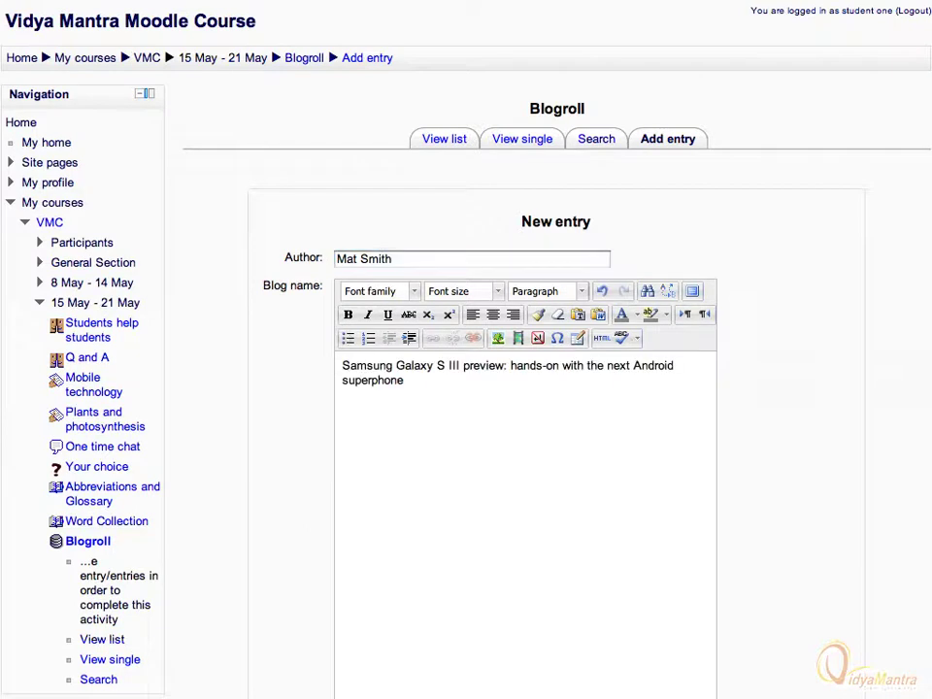
scroll(342, 366, down, 5)
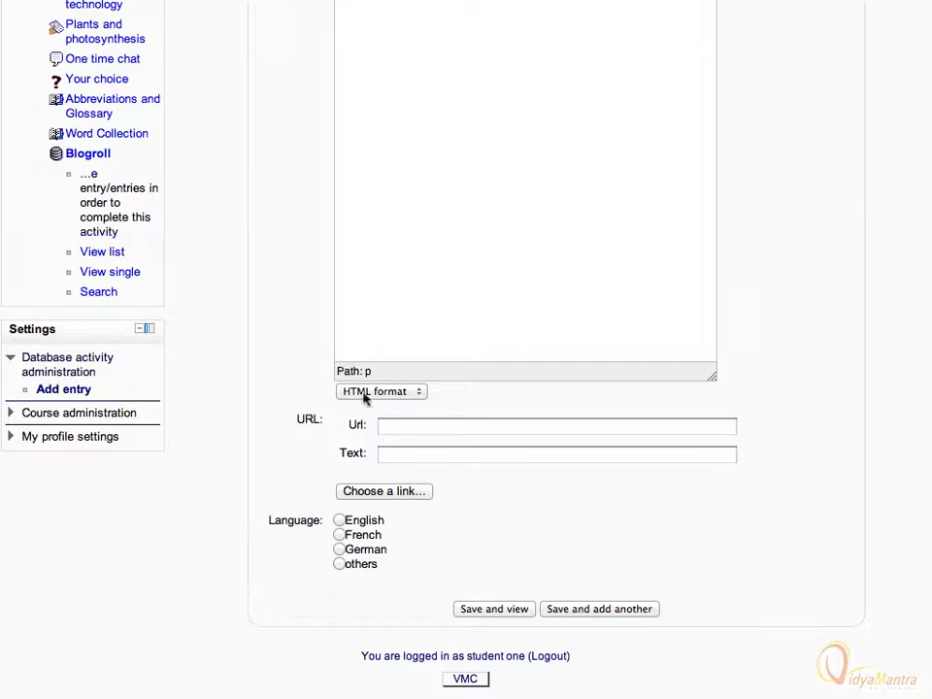
click(384, 431)
text(http://www.engadget.com/2012/05/03/samsung-galaxy-s-iii-preview-hands-on/)
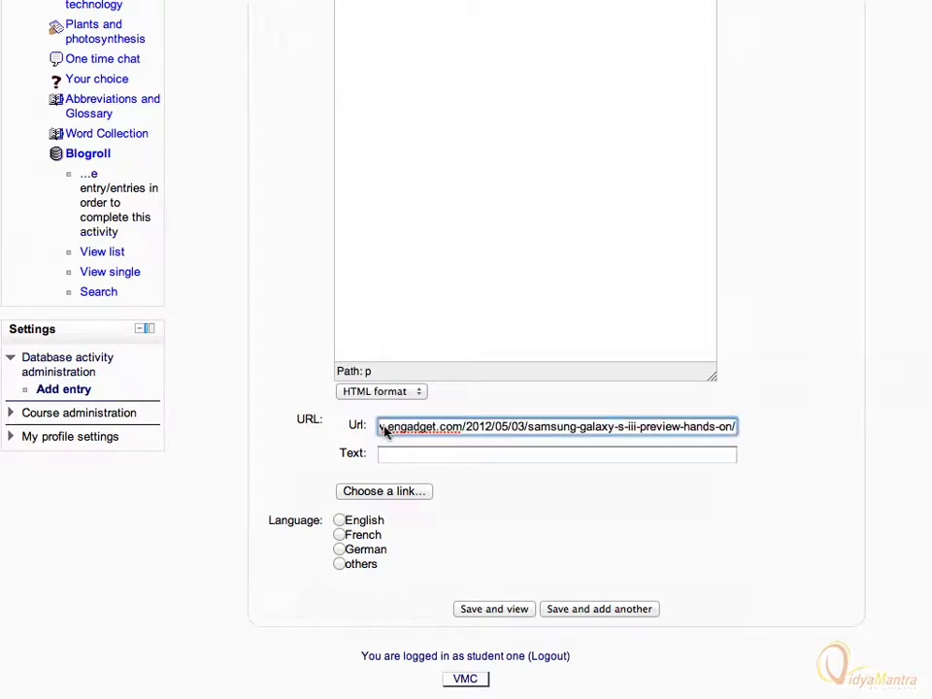
click(338, 521)
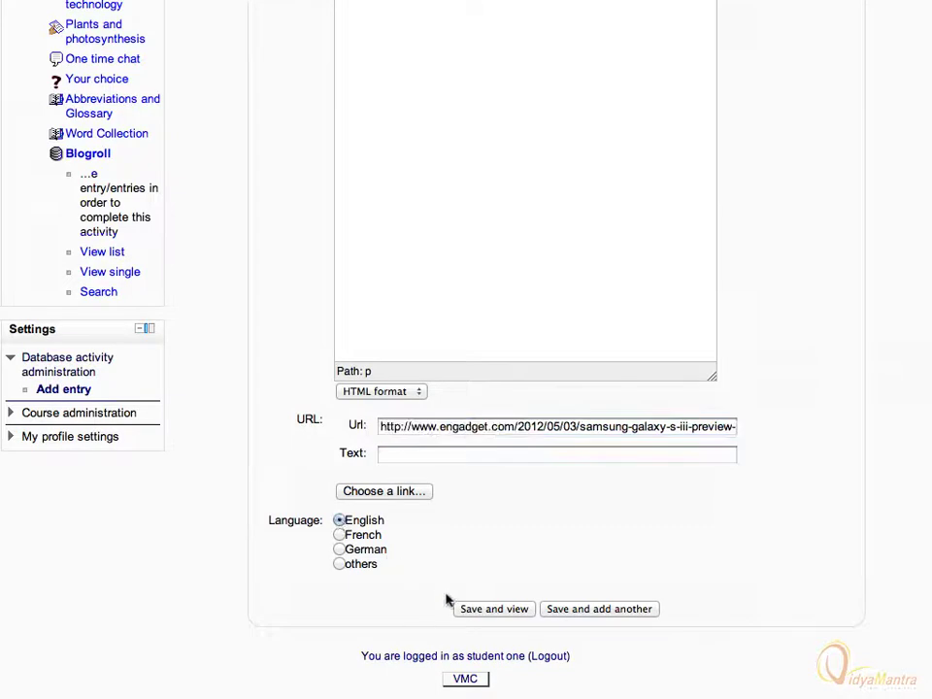
click(492, 609)
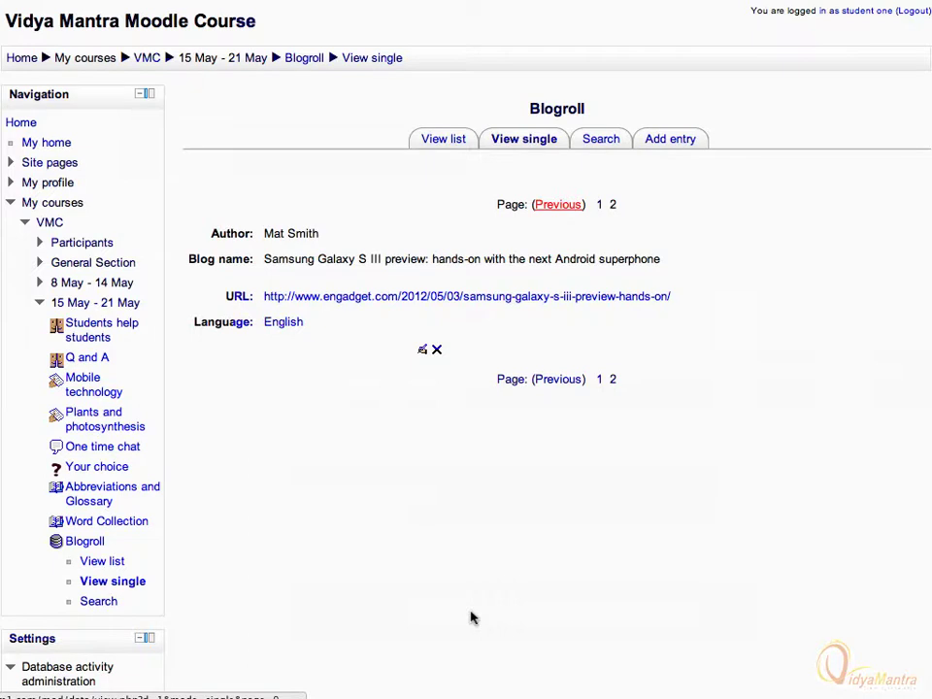
Switch to View list to see both Samsung Galaxy S III entries
click(439, 142)
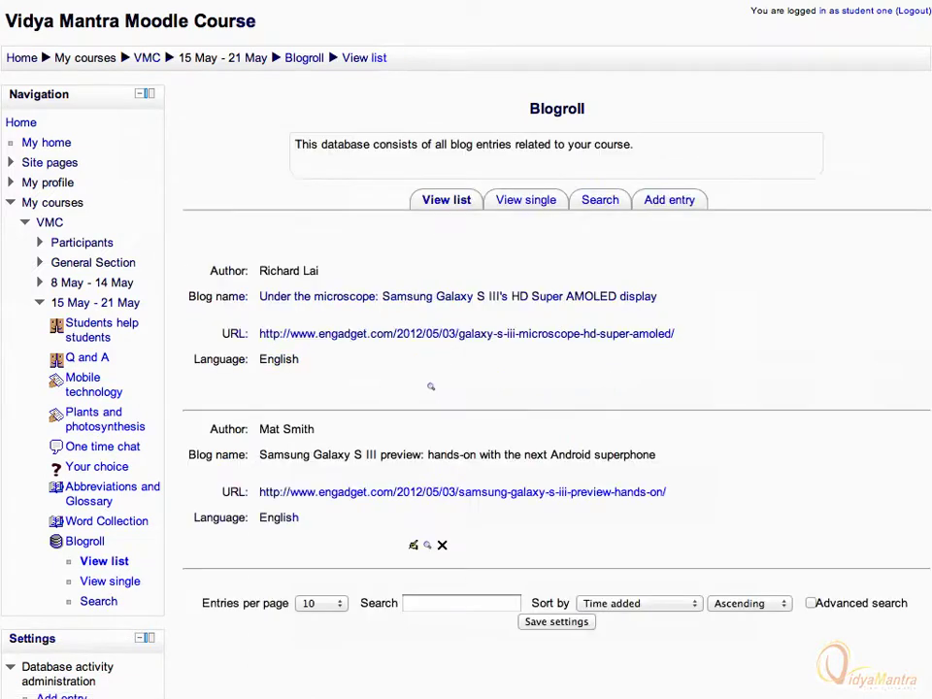